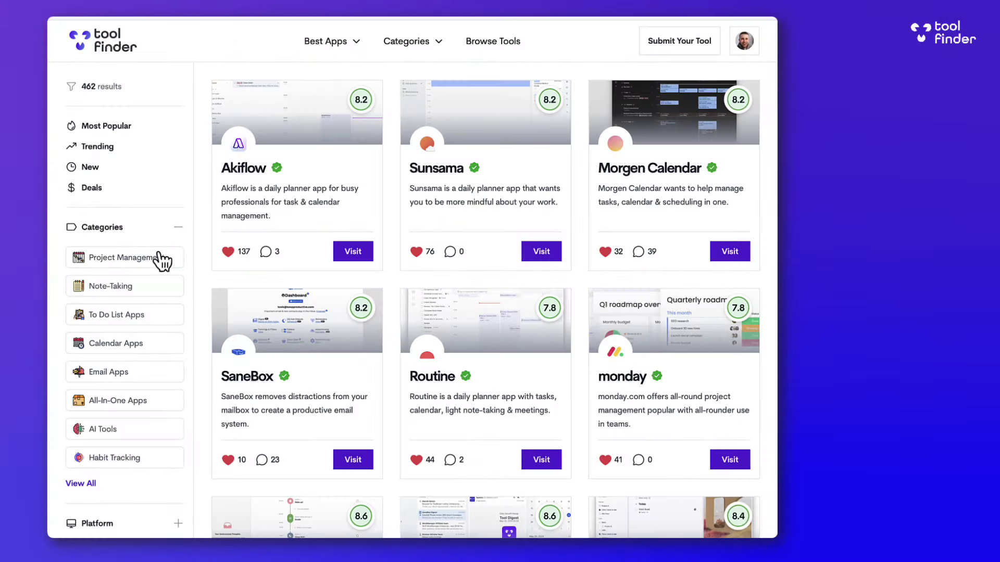
Filter Tool Finder to the Note-Taking category and the iOS platform, then open Obsidian's page
{"action": "left_click", "coordinate": [145, 285]}
{"action": "left_click", "coordinate": [177, 228]}
{"action": "left_click", "coordinate": [178, 267]}
{"action": "left_click", "coordinate": [156, 325]}
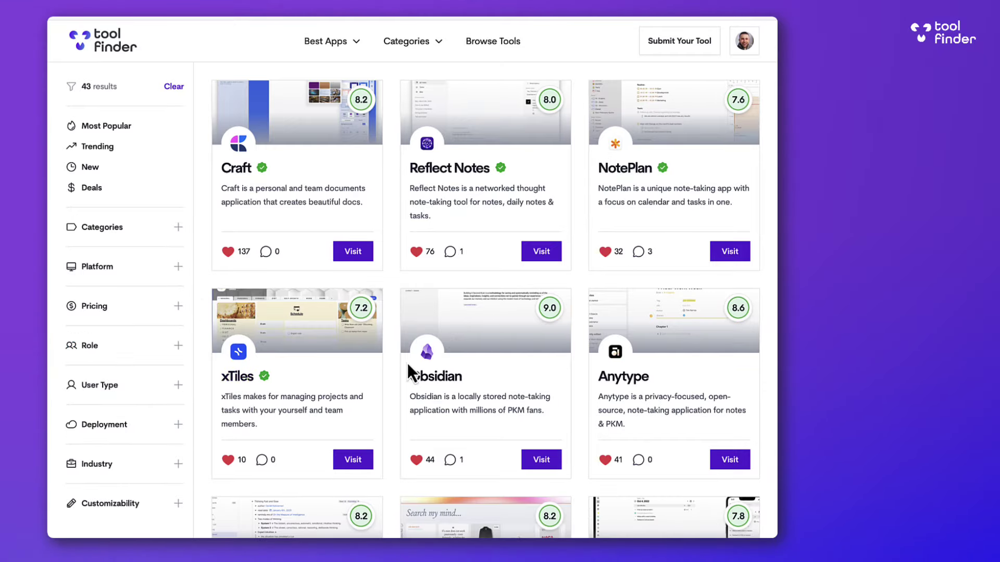
{"action": "left_click", "coordinate": [486, 359]}
{"action": "scroll", "coordinate": [604, 370], "scroll_direction": "down", "scroll_amount": 15}
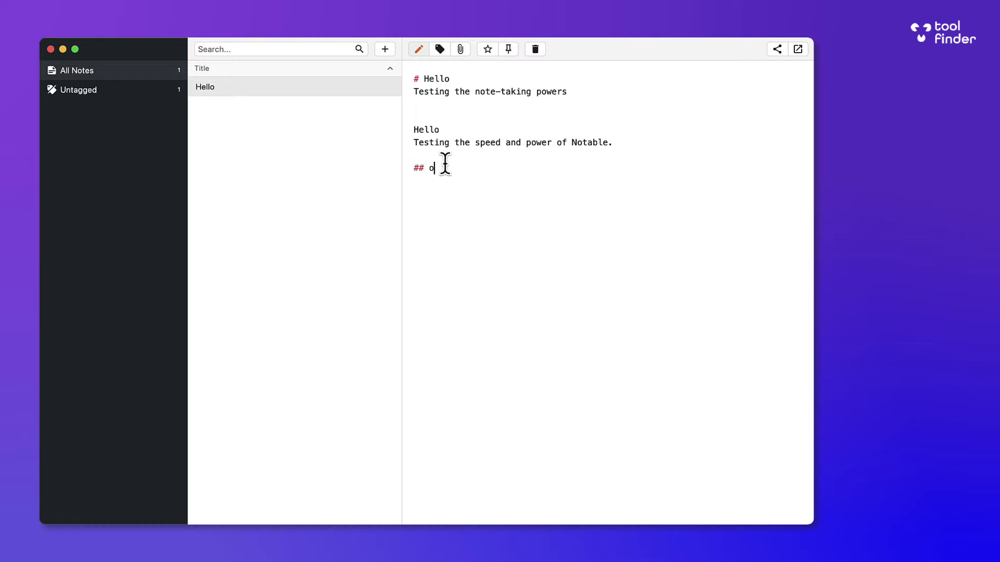
Change the heading line to '### Heading 3' and start a new line below it
{"action": "key", "text": "BackSpace"}
{"action": "type", "text": "# Edit"}
{"action": "key", "text": "BackSpace"}
{"action": "key", "text": "BackSpace"}
{"action": "key", "text": "BackSpace"}
{"action": "key", "text": "BackSpace"}
{"action": "type", "text": "Heading 3"}
{"action": "key", "text": "Return"}
{"action": "key", "text": "Return"}
Turn the new line into a '>' quote line and switch the note to rendered preview
{"action": "type", "text": "/"}
{"action": "key", "text": "BackSpace"}
{"action": "type", "text": ">"}
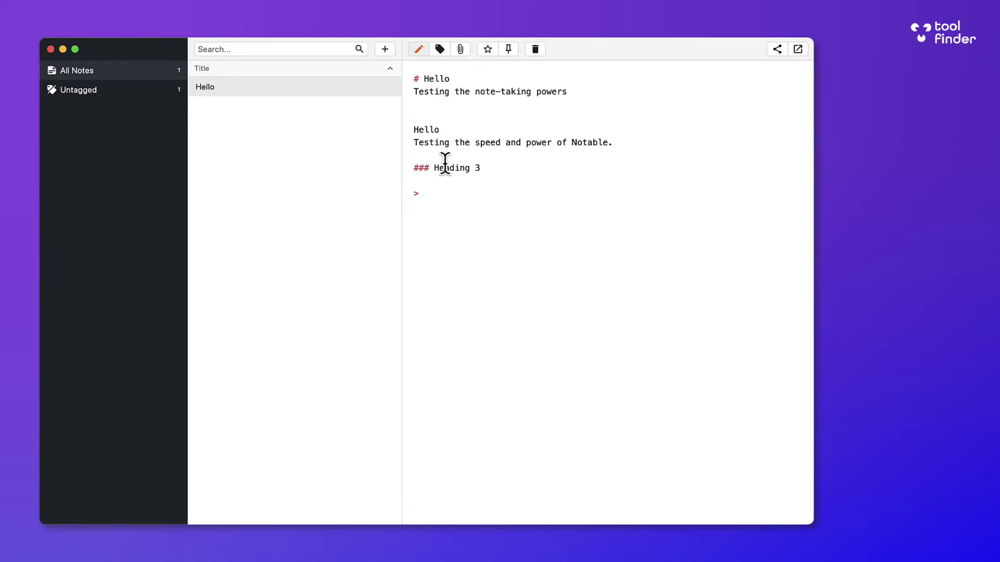
{"action": "left_click", "coordinate": [420, 52]}
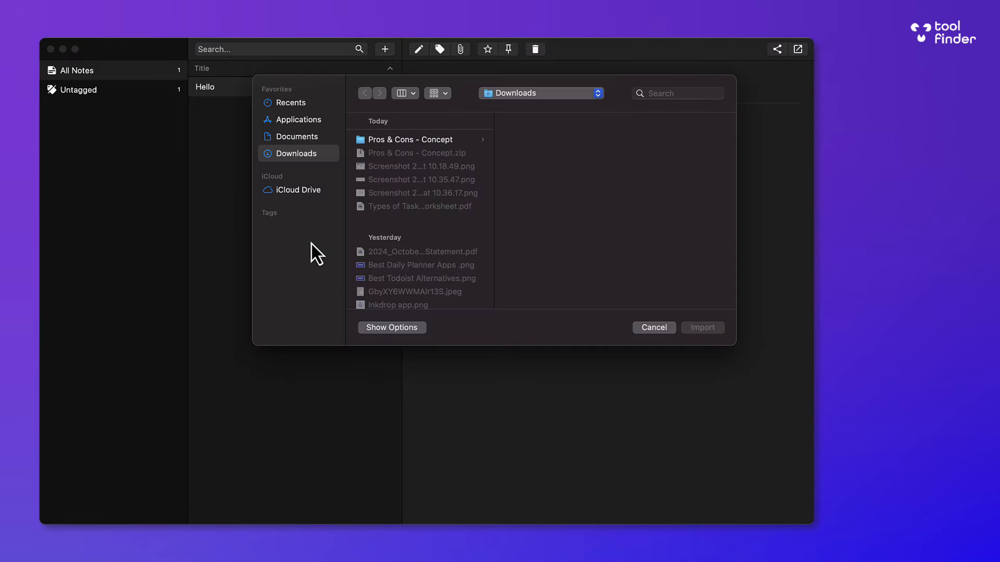
Cancel the import, finish tagging Hello with 'note', and view it rendered under the 'note' tag
{"action": "left_click", "coordinate": [660, 329]}
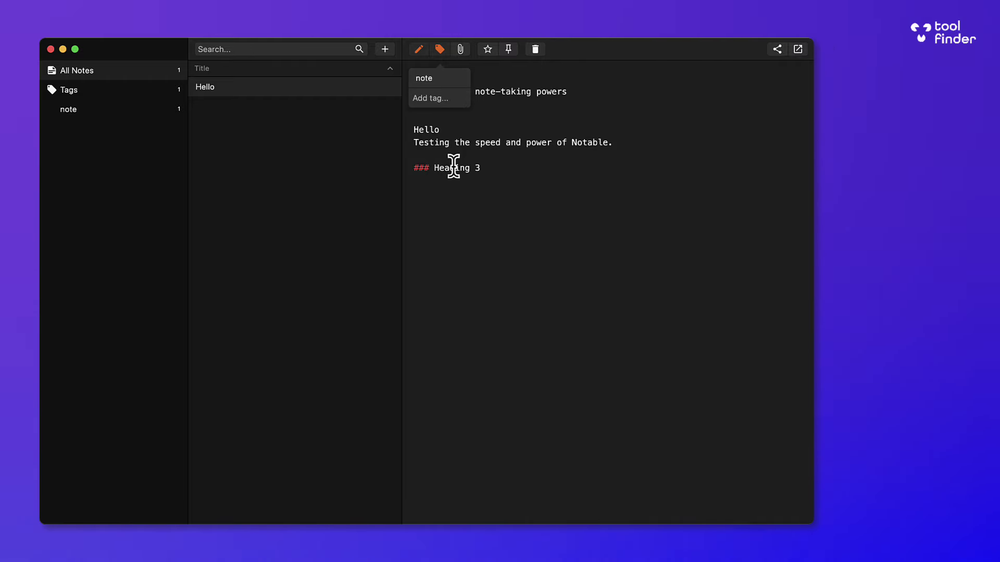
{"action": "left_click", "coordinate": [451, 189]}
{"action": "left_click", "coordinate": [119, 116]}
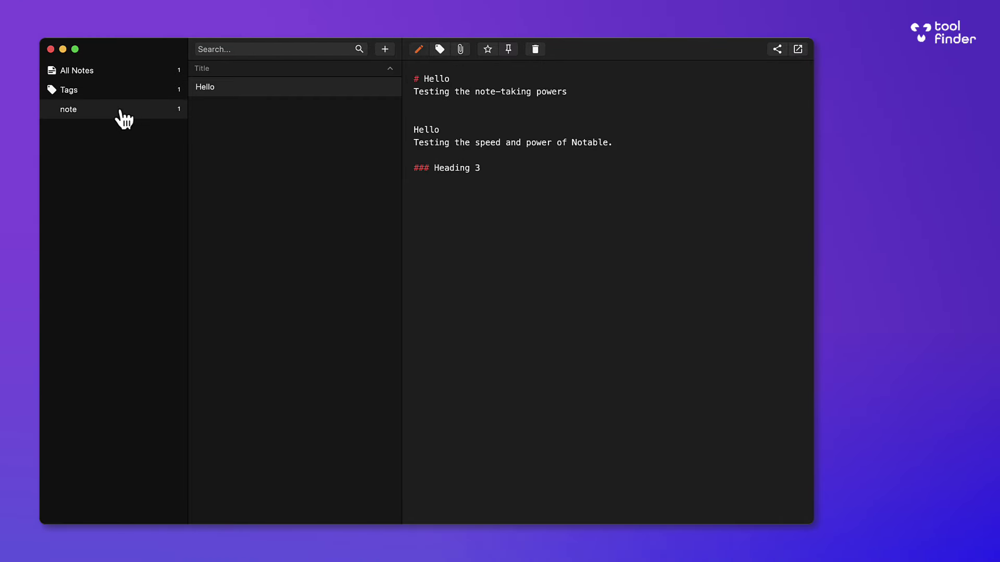
{"action": "left_click", "coordinate": [419, 50]}
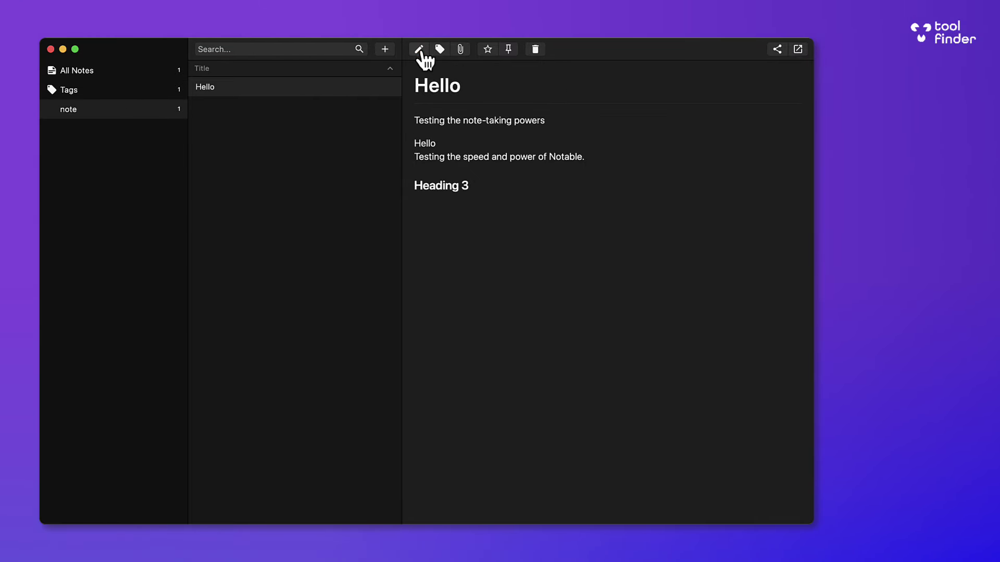
Cancel adding an attachment, then star the Hello note and show the Favorites list
{"action": "left_click", "coordinate": [461, 49]}
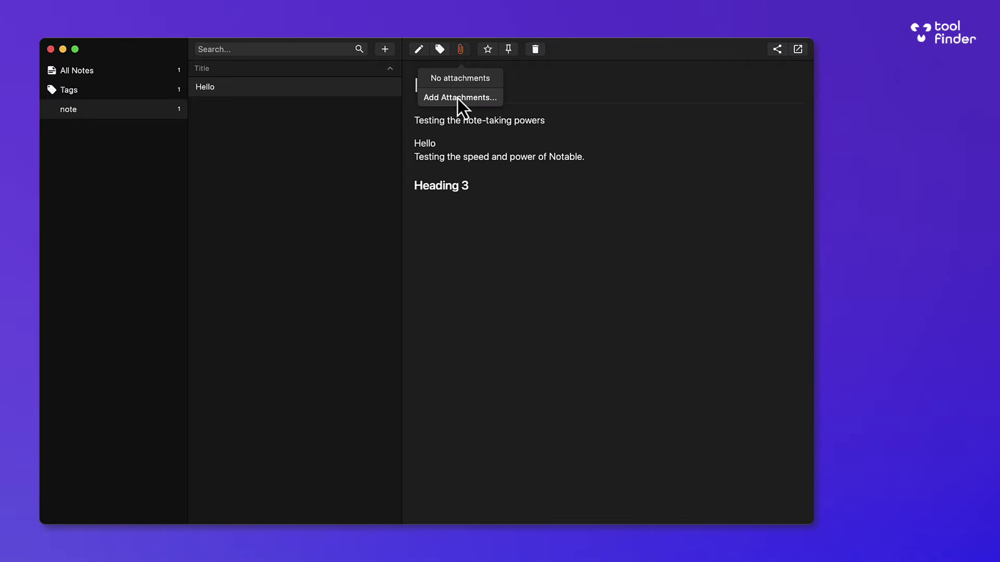
{"action": "left_click", "coordinate": [460, 98]}
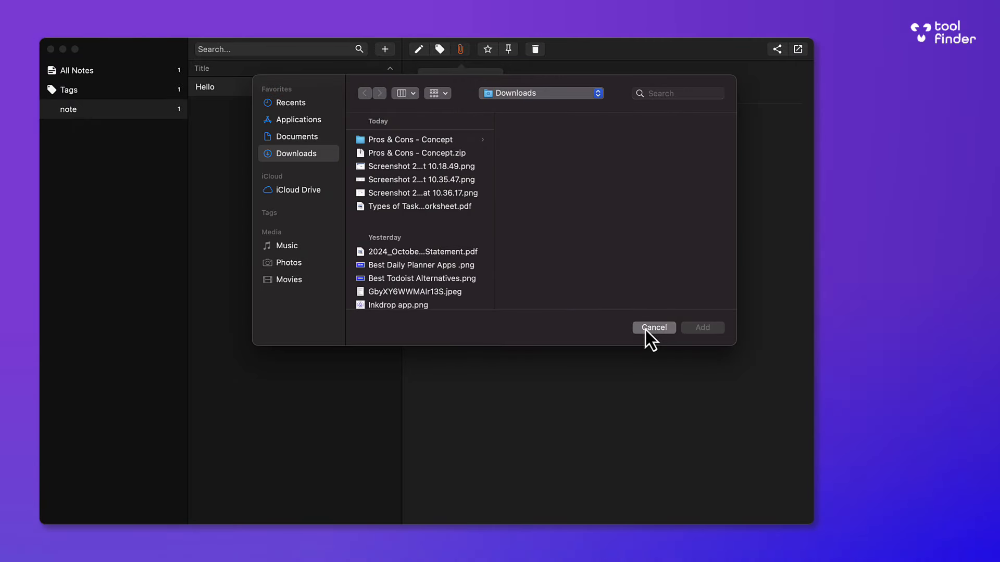
{"action": "left_click", "coordinate": [654, 328]}
{"action": "left_click", "coordinate": [543, 136]}
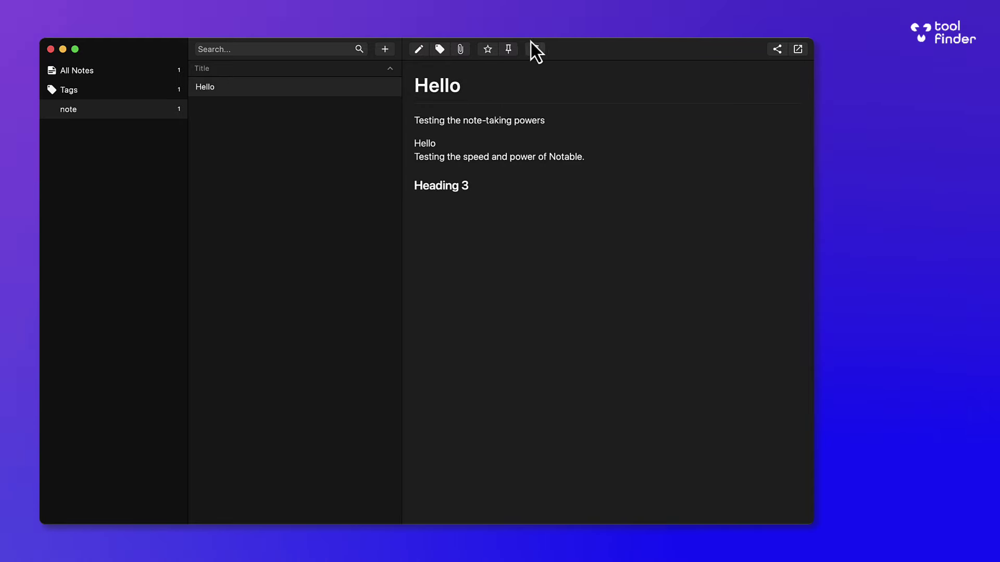
{"action": "left_click", "coordinate": [489, 49]}
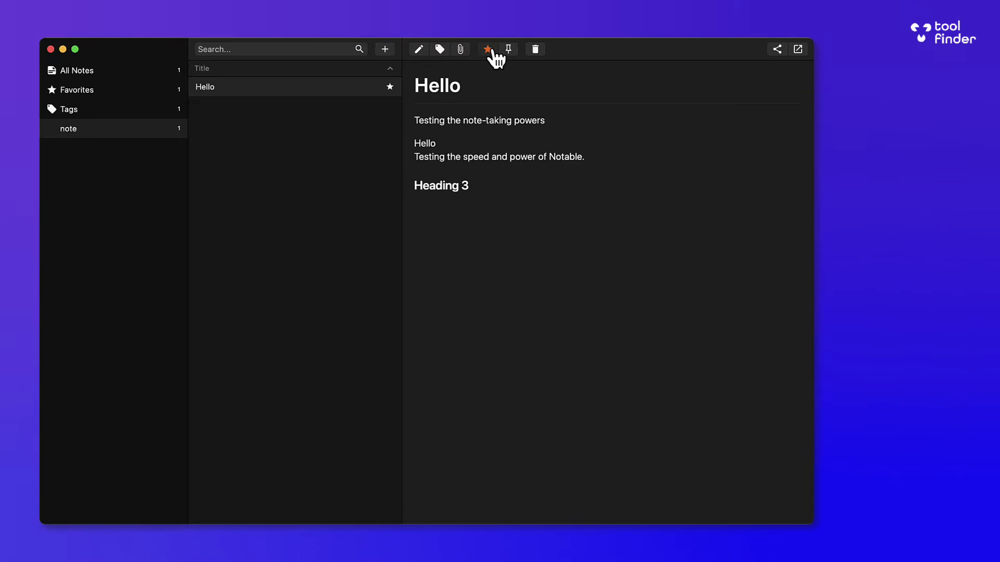
{"action": "left_click", "coordinate": [97, 88]}
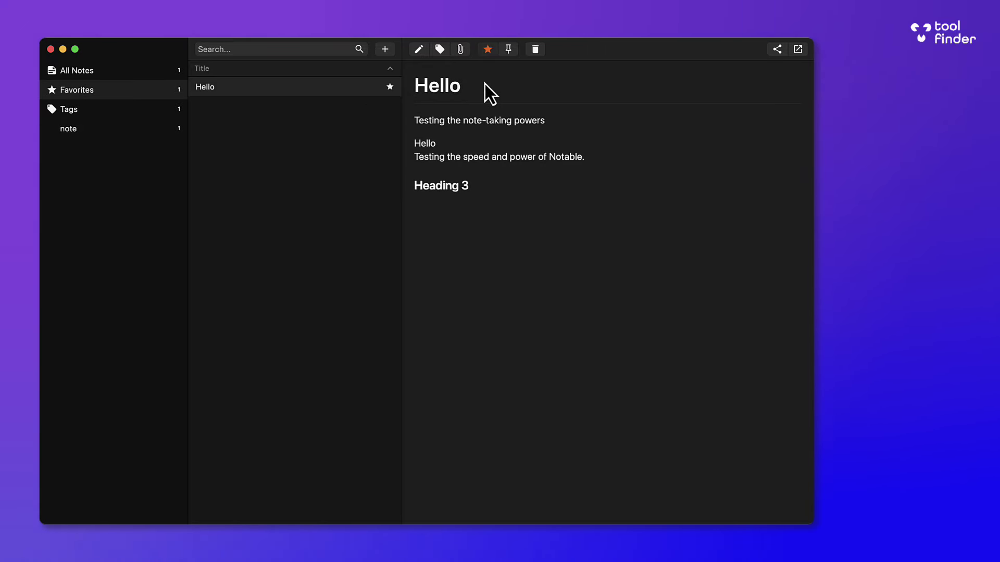
Create a new Untitled note and confirm sharing it twice to copy its link
{"action": "left_click", "coordinate": [385, 50]}
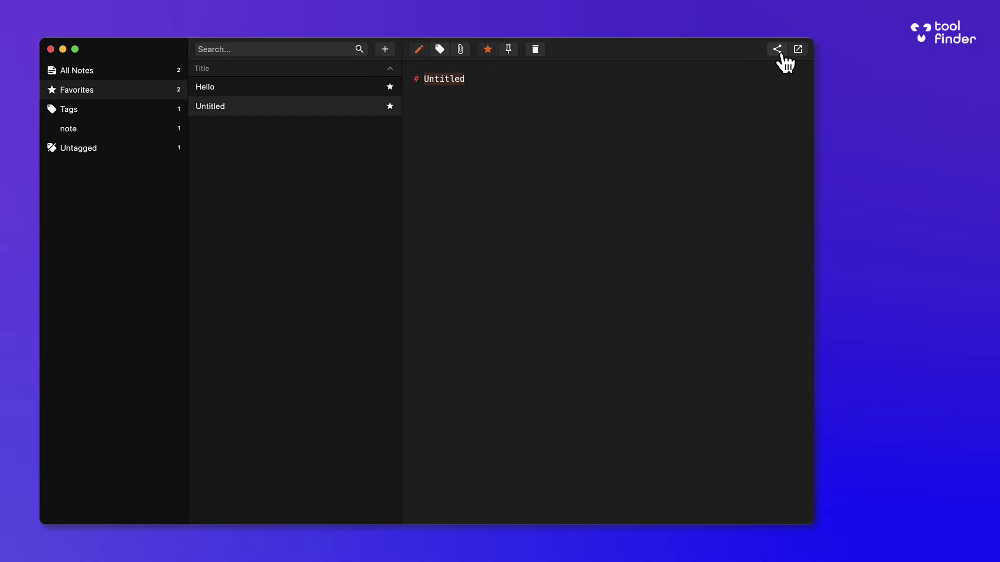
{"action": "left_click", "coordinate": [780, 54]}
{"action": "left_click", "coordinate": [461, 322]}
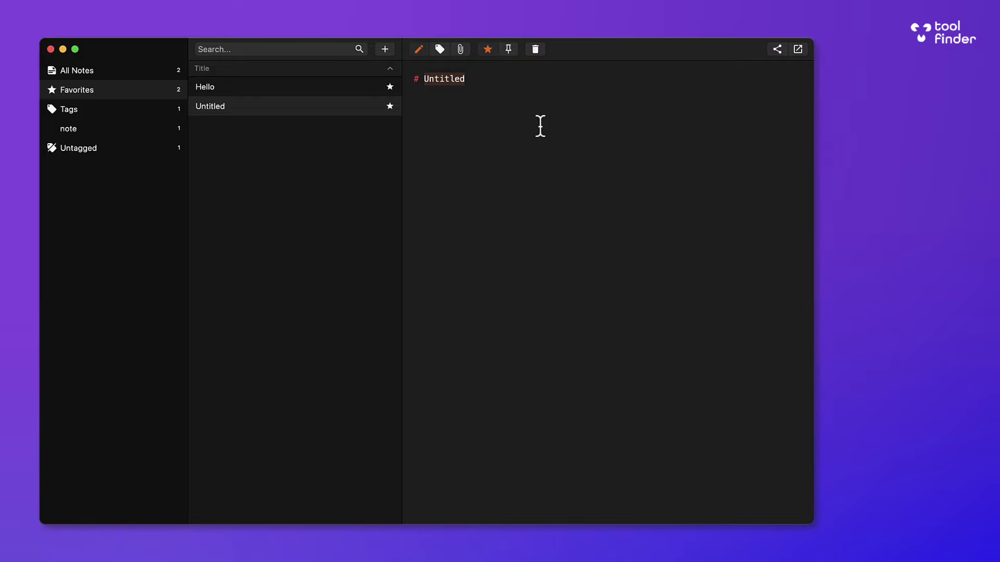
{"action": "left_click", "coordinate": [777, 50]}
{"action": "left_click", "coordinate": [461, 322]}
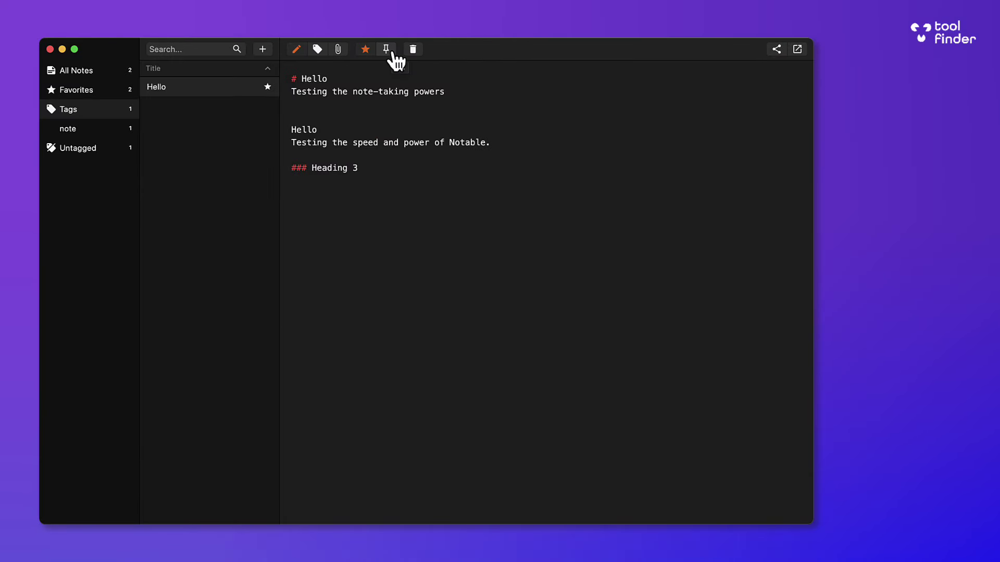
Pin the Hello note and show All Notes in reversed sort order
{"action": "left_click", "coordinate": [388, 50]}
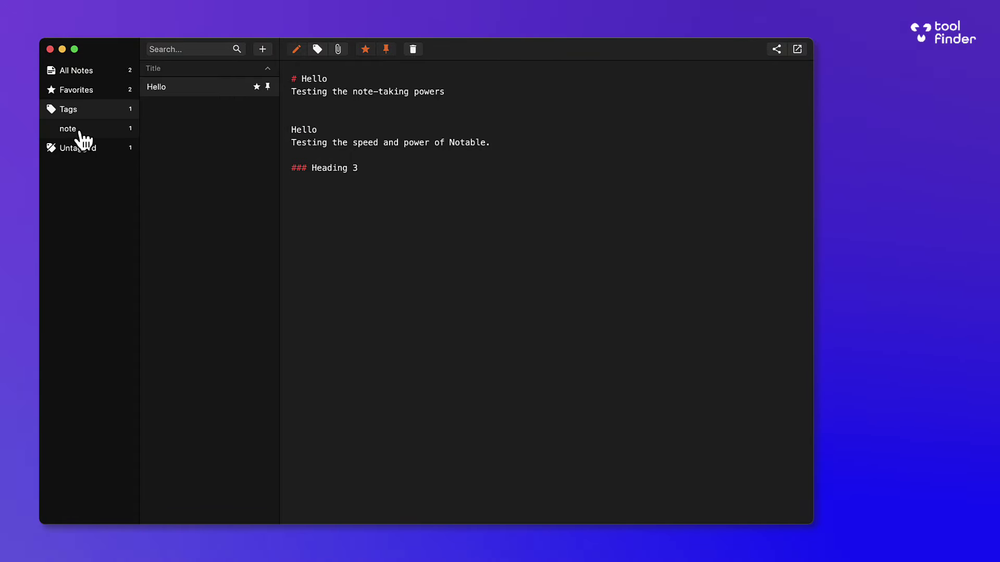
{"action": "left_click", "coordinate": [80, 75]}
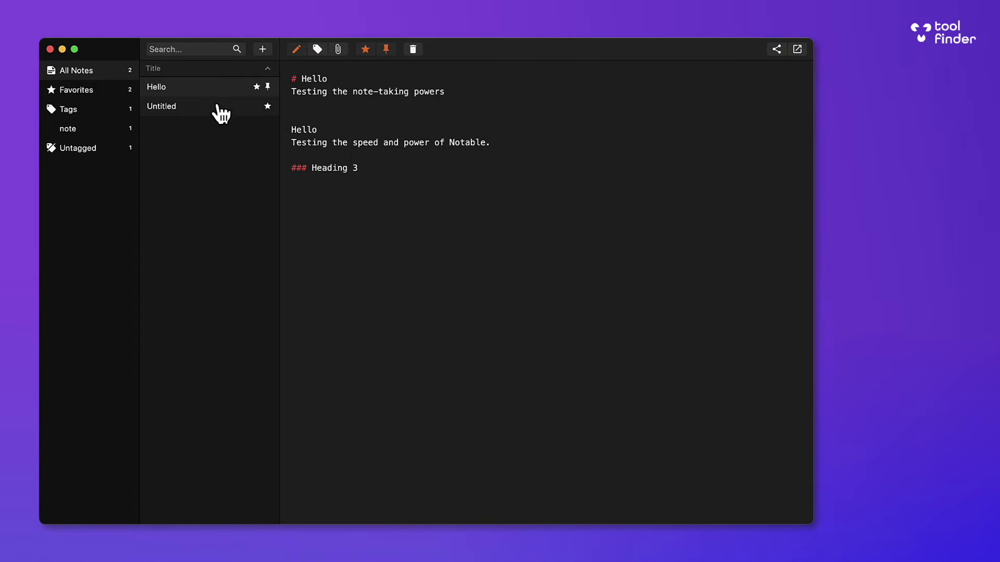
{"action": "left_click", "coordinate": [268, 68]}
Sort the note list by Date Created and add Untitled to the selection
{"action": "left_click", "coordinate": [154, 70]}
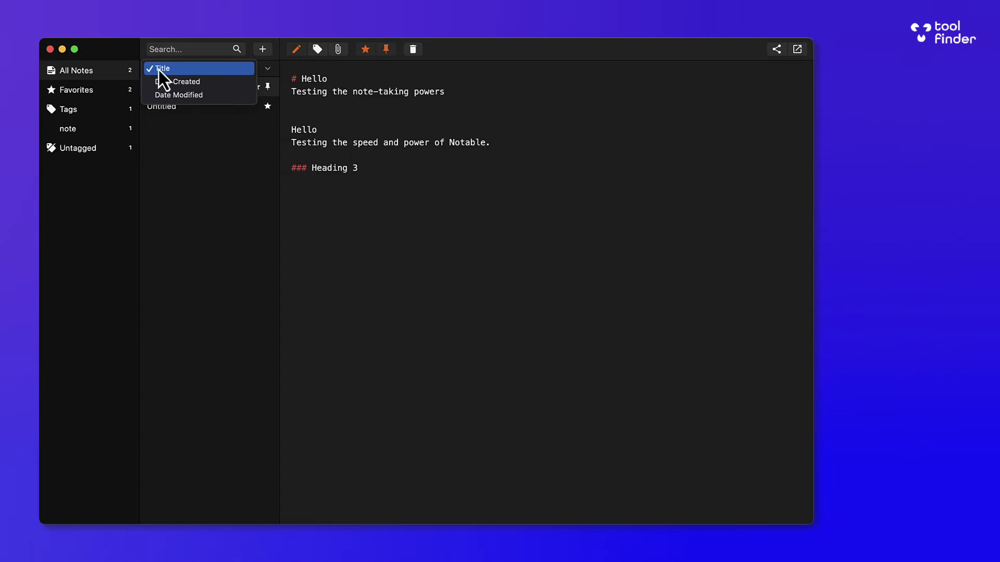
{"action": "left_click", "coordinate": [179, 81]}
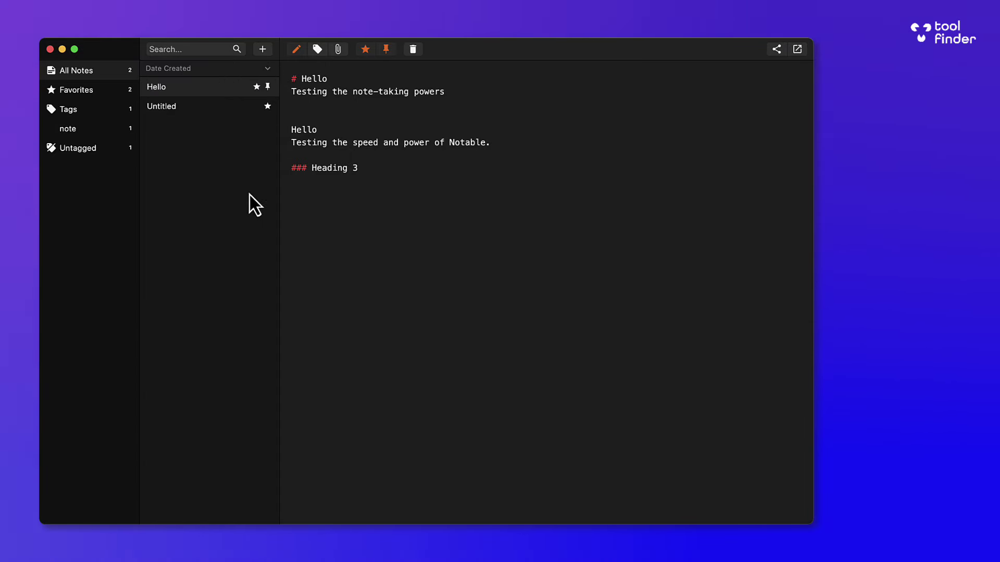
{"action": "left_click", "coordinate": [171, 69]}
{"action": "left_click", "coordinate": [245, 89]}
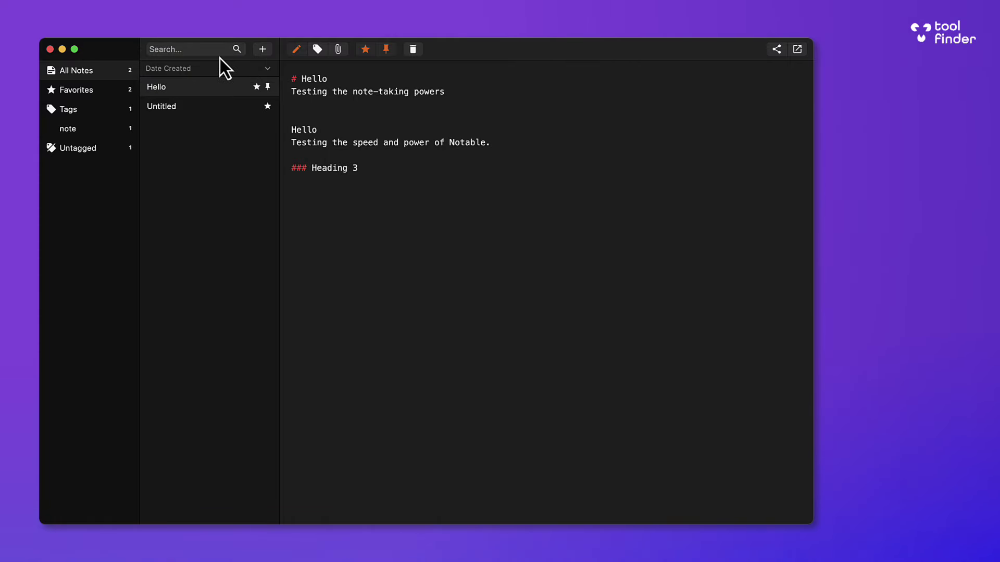
{"action": "left_click", "coordinate": [229, 110], "text": "shift"}
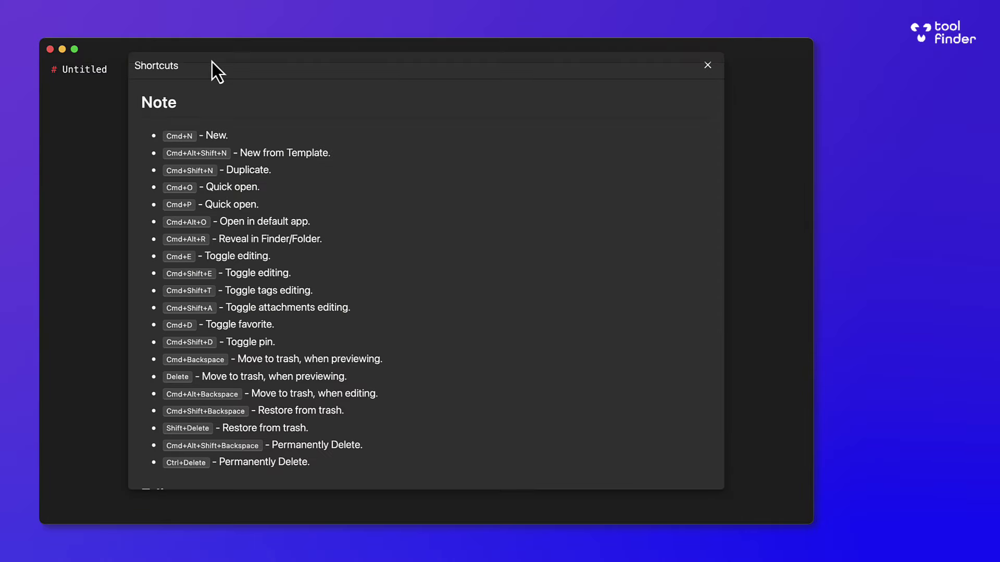
Scroll through the Shortcuts list, then open the Markdown Cheatsheet with Ctrl+Shift+M
{"action": "scroll", "coordinate": [241, 193], "scroll_direction": "down", "scroll_amount": 10}
{"action": "scroll", "coordinate": [243, 197], "scroll_direction": "down", "scroll_amount": 10}
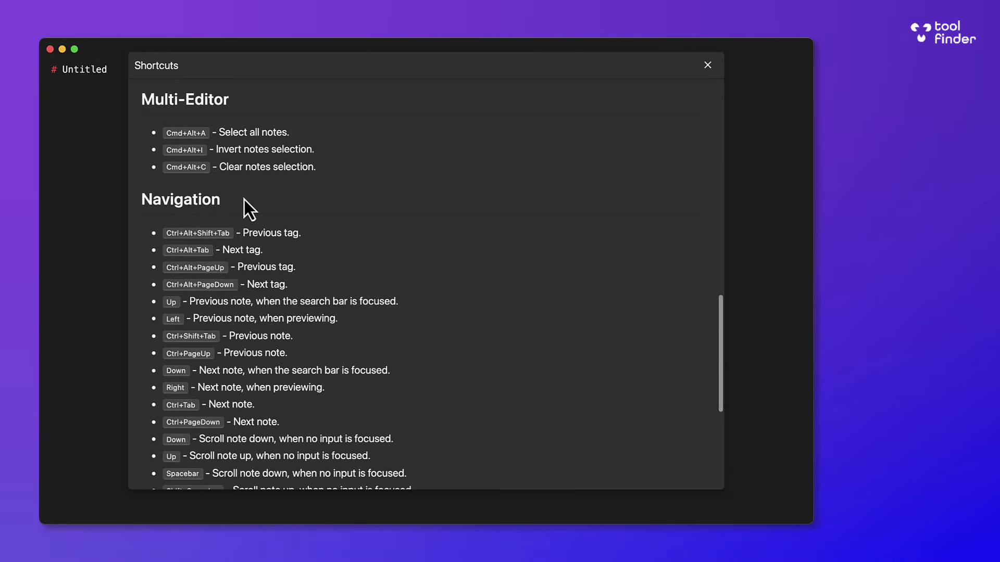
{"action": "scroll", "coordinate": [223, 205], "scroll_direction": "down", "scroll_amount": 5}
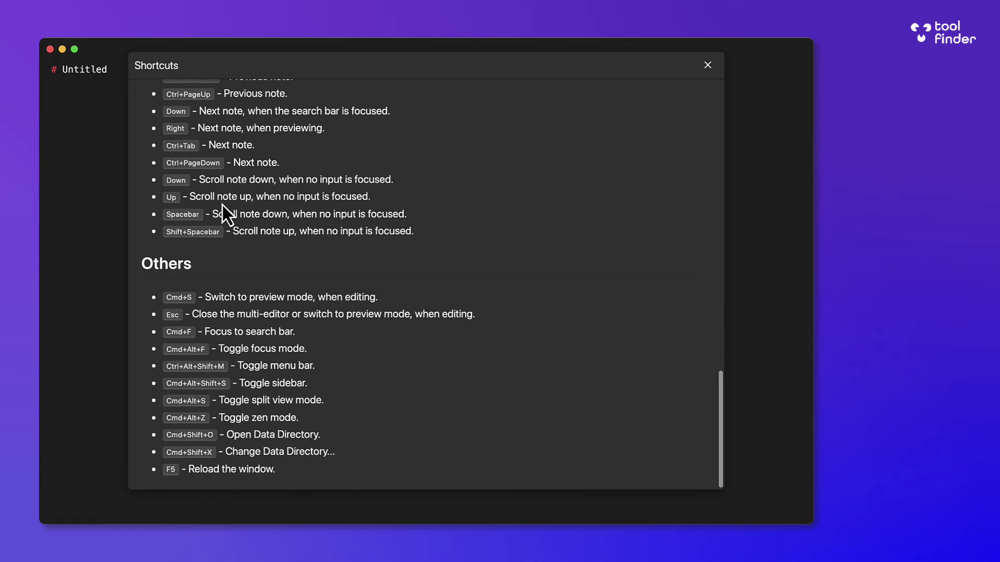
{"action": "key", "text": "ctrl+shift+m"}
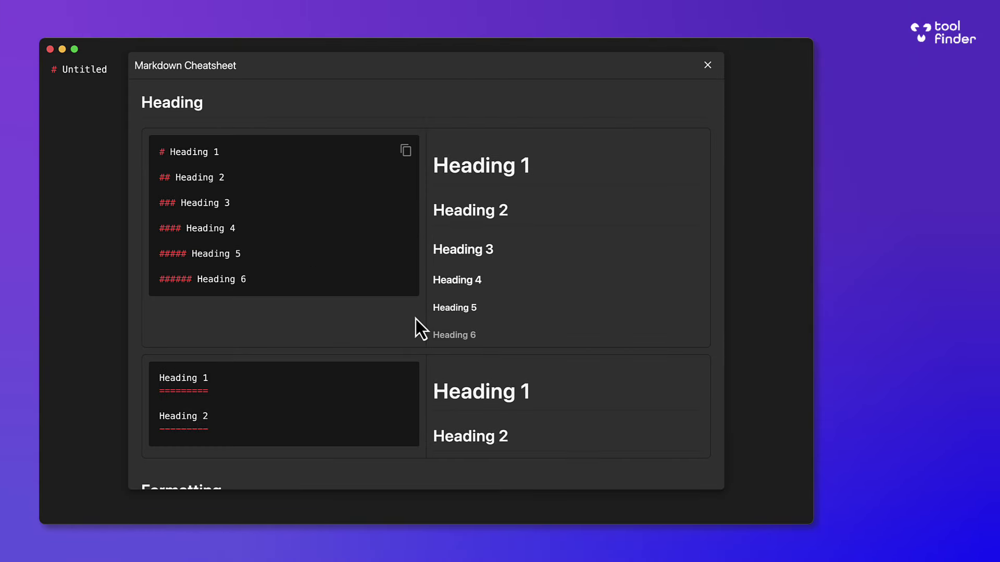
Scroll the Markdown Cheatsheet past links, images and KaTeX down to Deep Linking
{"action": "scroll", "coordinate": [535, 389], "scroll_direction": "down", "scroll_amount": 15}
{"action": "scroll", "coordinate": [535, 389], "scroll_direction": "down", "scroll_amount": 10}
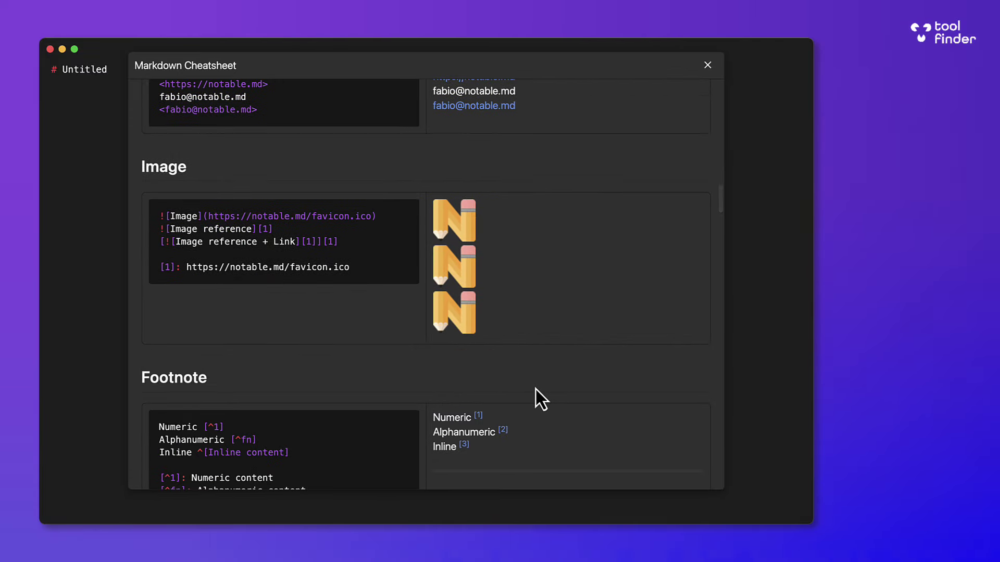
{"action": "scroll", "coordinate": [536, 389], "scroll_direction": "down", "scroll_amount": 10}
{"action": "scroll", "coordinate": [535, 390], "scroll_direction": "down", "scroll_amount": 15}
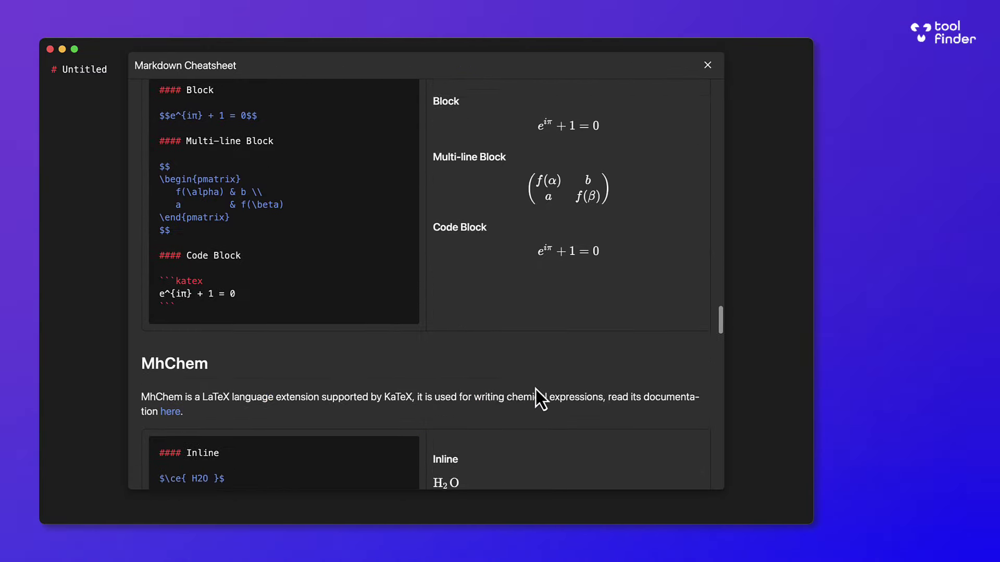